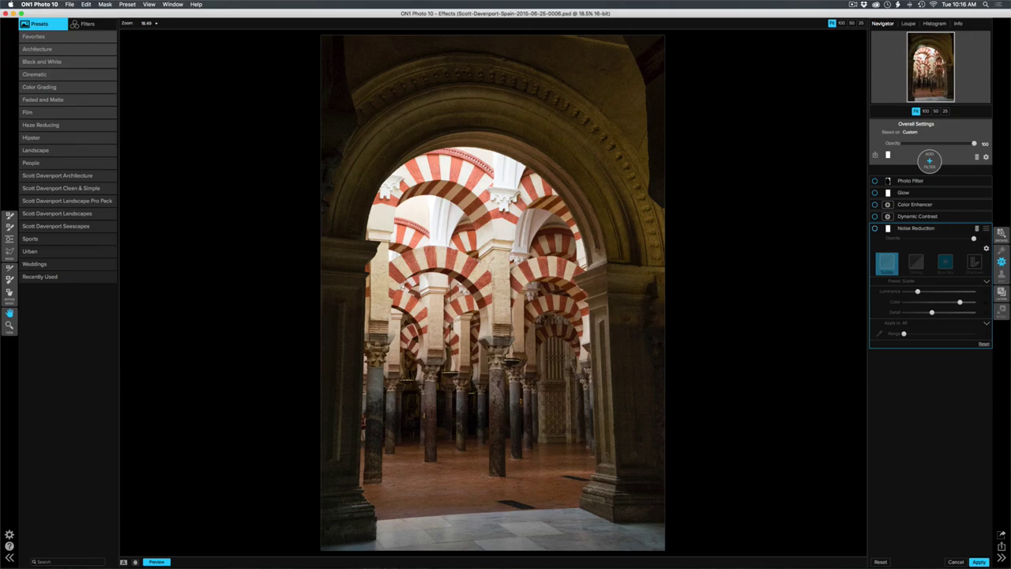
Step: Show the photo's camera details: Sony ILCE-7R, 47 mm, ISO 3200, 1/60, f/8
left_click(958, 24)
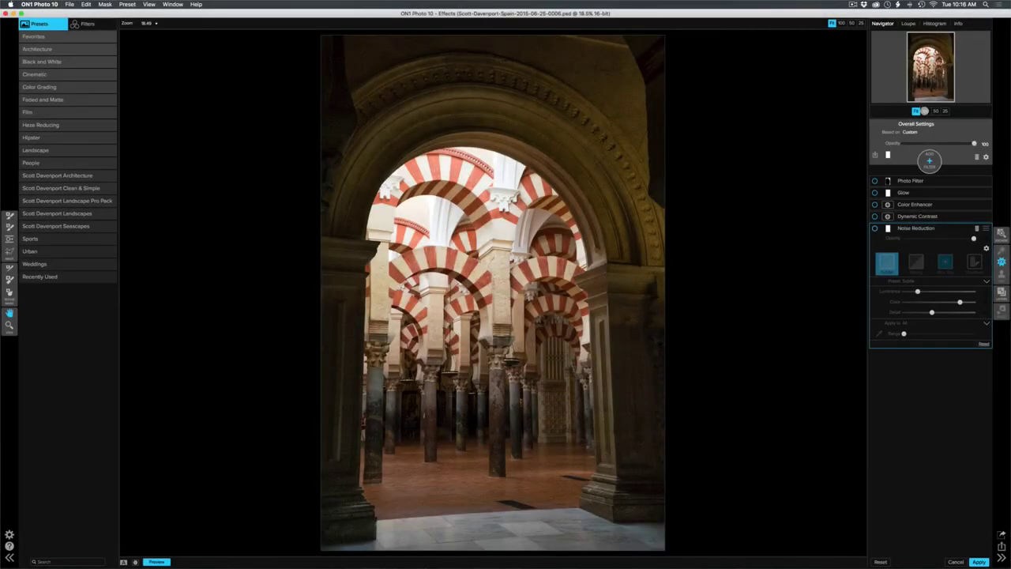
Step: View the mosque arches photo at 100% actual pixels with the shortcut
key("super+1")
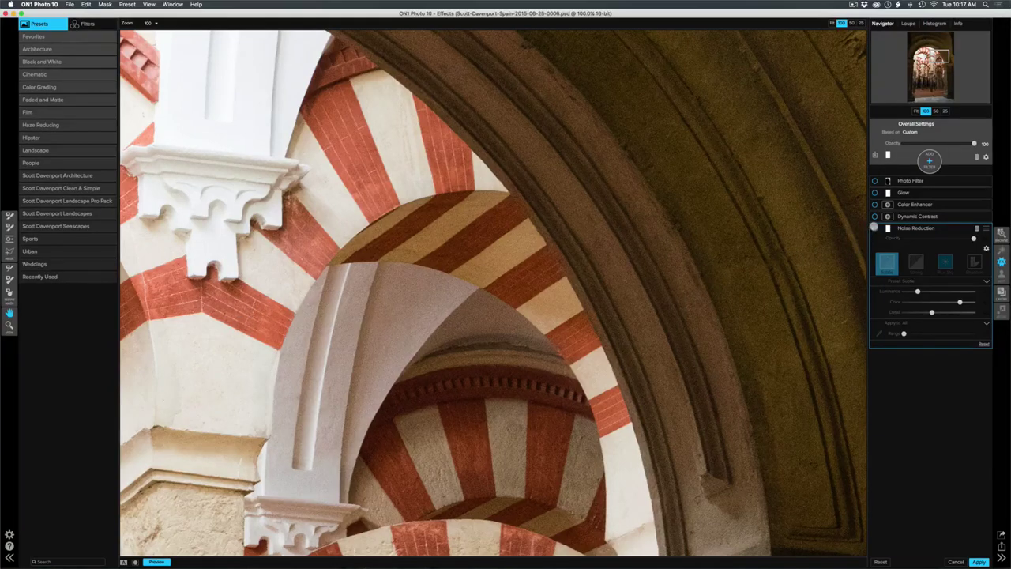
Step: Enable Noise Reduction (Blue Sky), raise Luminance to 55, and toggle the filter off and on to compare
left_click(874, 227)
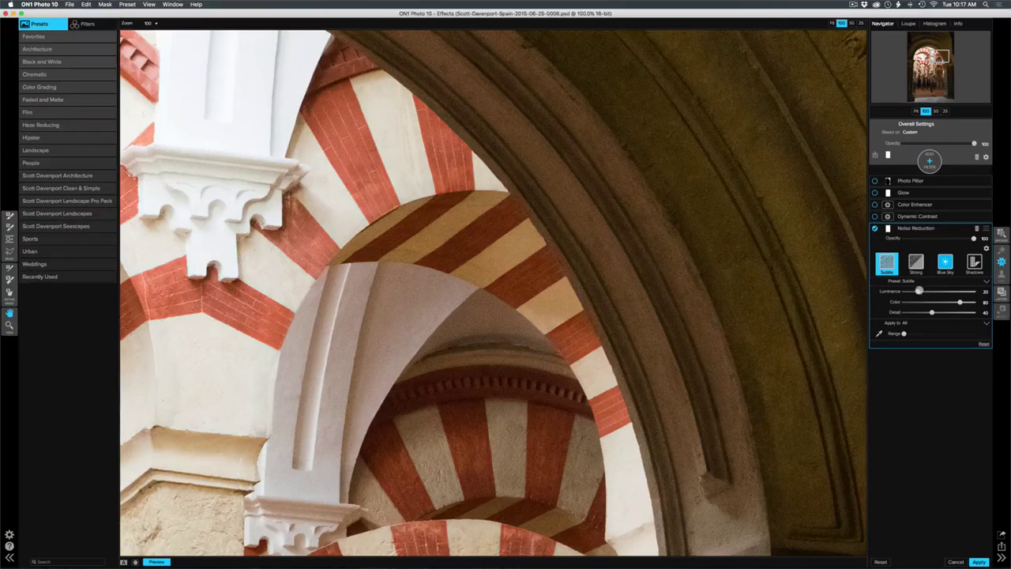
left_click_drag(917, 290, 932, 290)
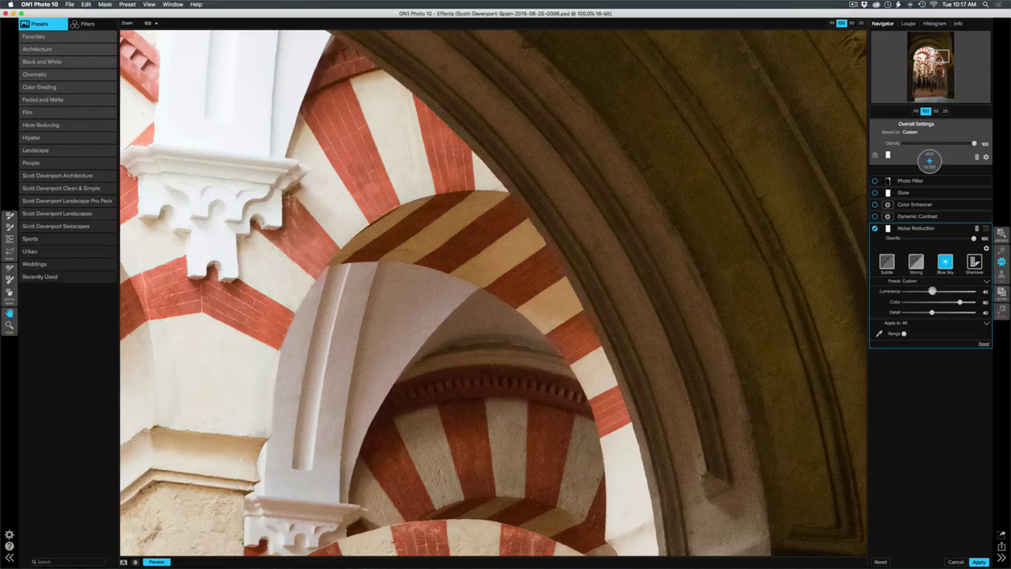
left_click_drag(932, 291, 941, 291)
left_click(874, 227)
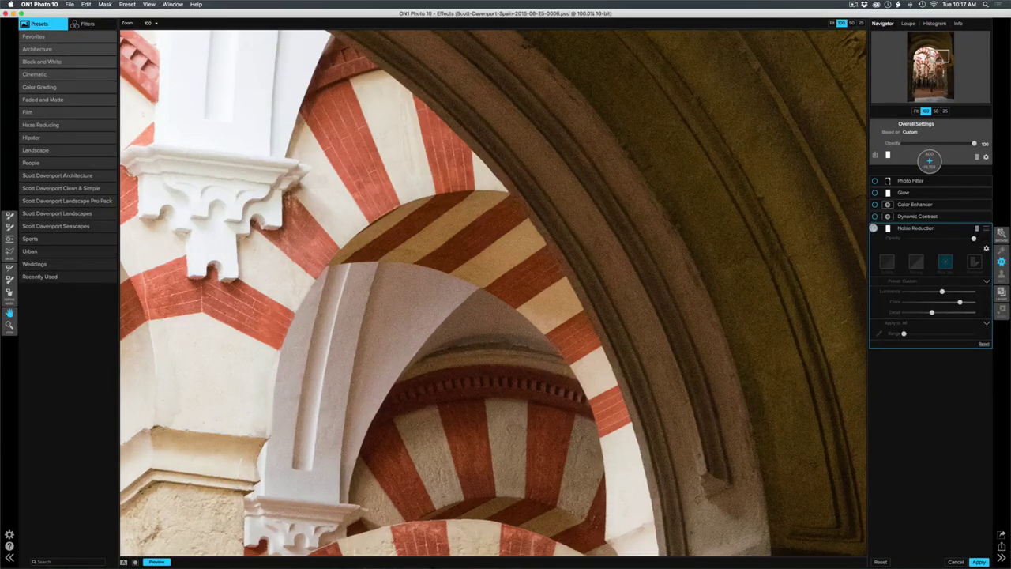
left_click(874, 228)
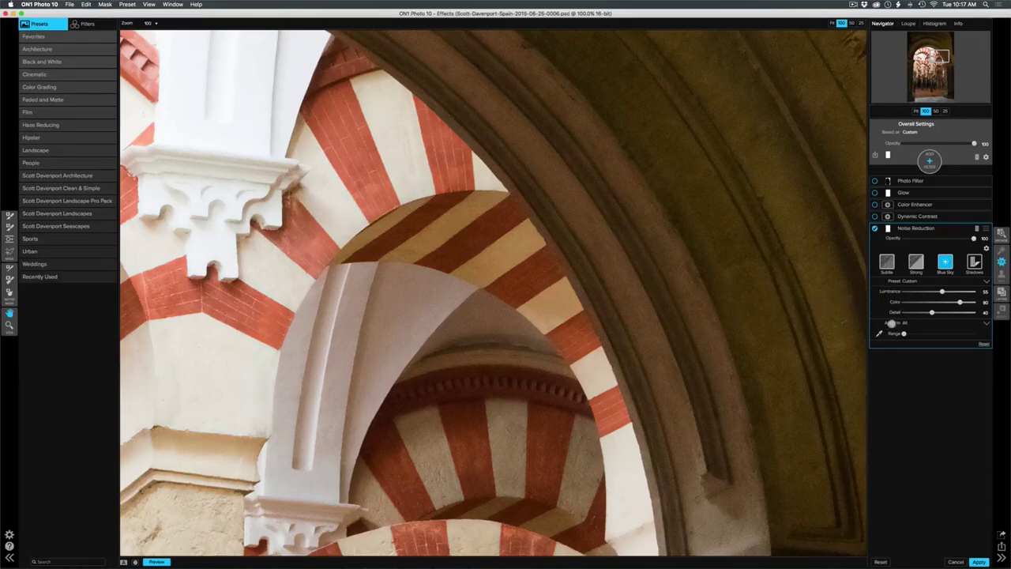
Step: Set Noise Reduction's Apply To option to Shadows, leaving the blending range at All
left_click(907, 324)
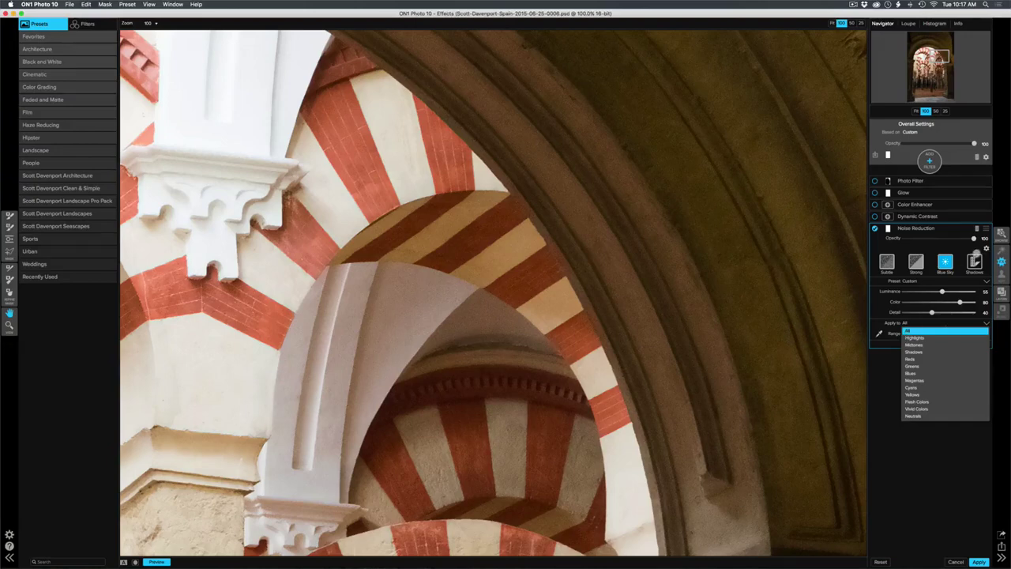
left_click(986, 248)
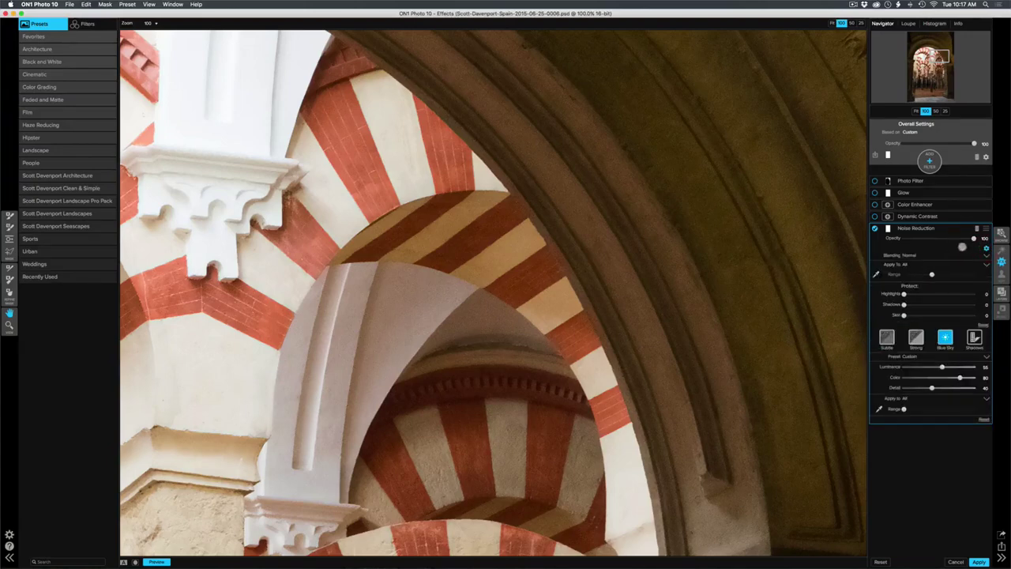
left_click(912, 263)
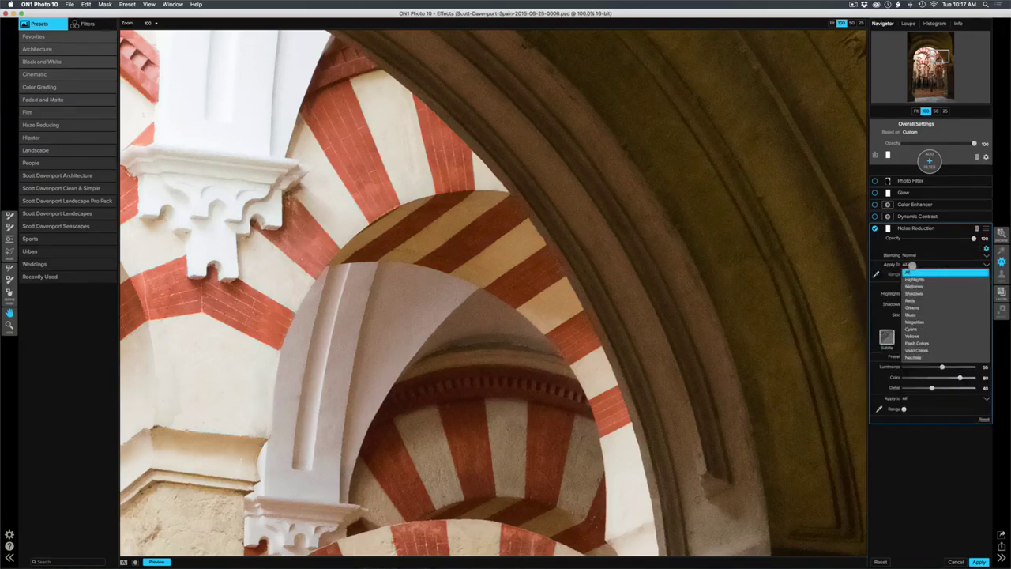
left_click(912, 265)
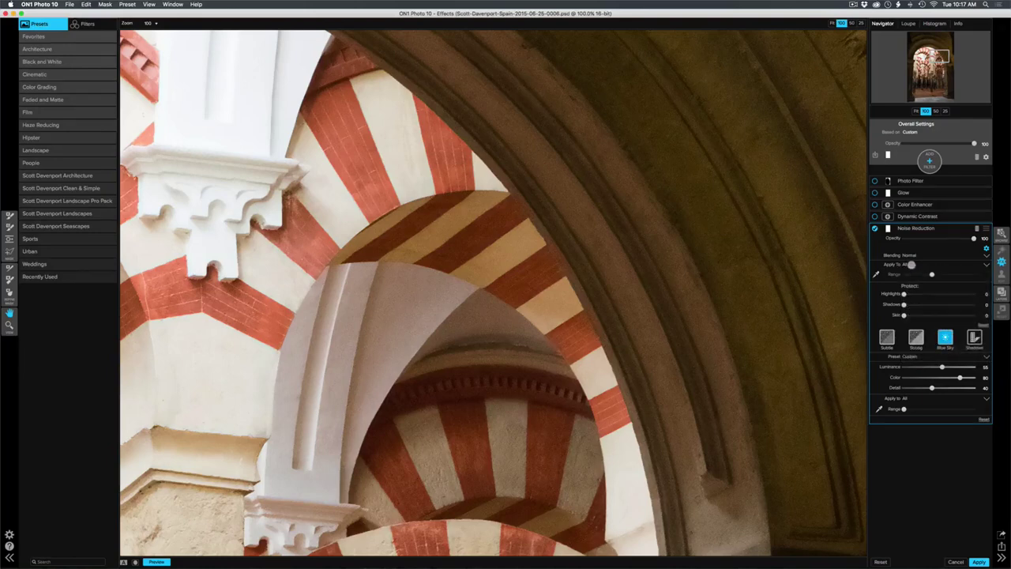
left_click(984, 249)
left_click(905, 323)
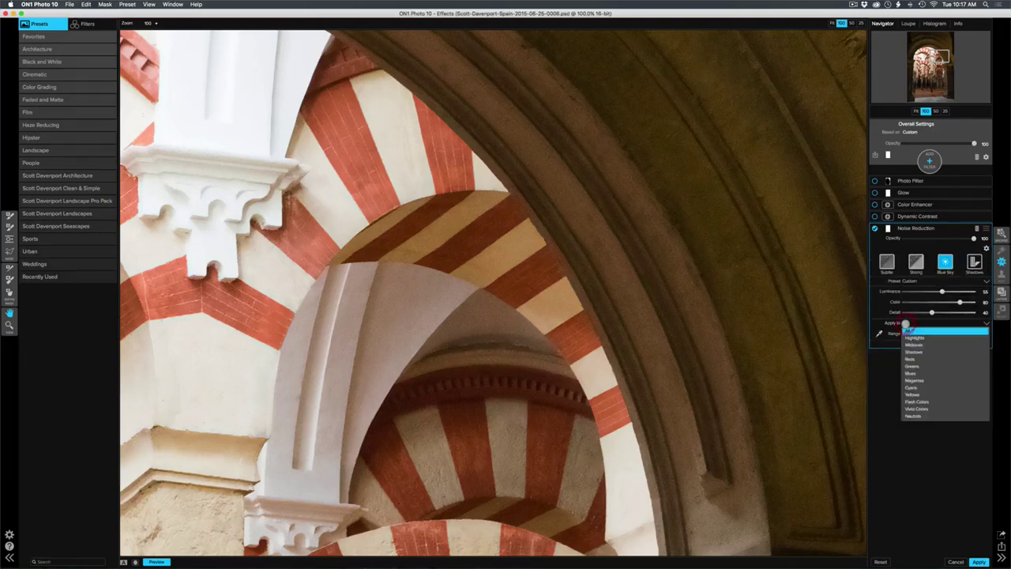
left_click(910, 352)
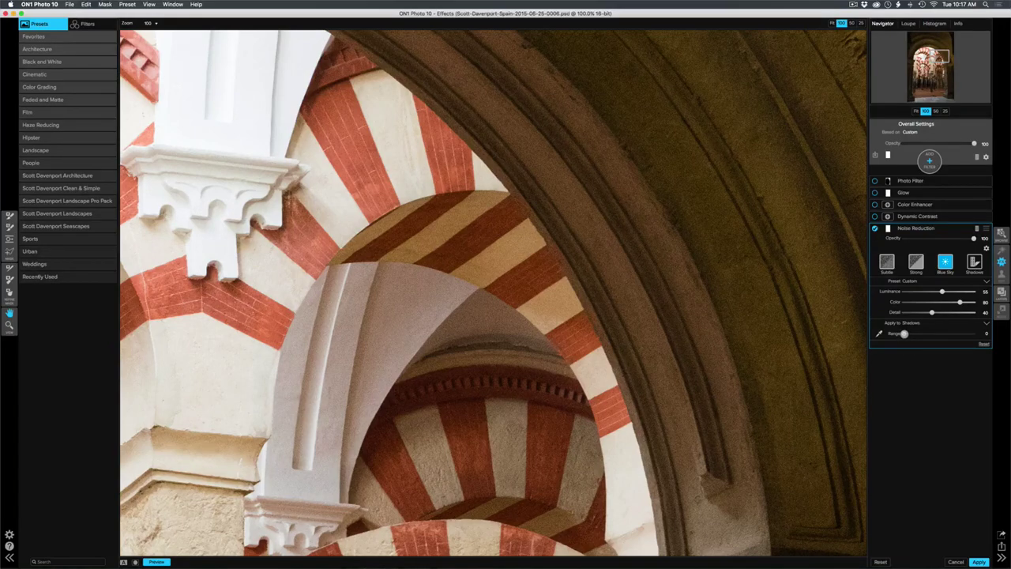
Step: Set the shadow Range to 50 and Luminance to 63, then fit the whole photo in view
left_click_drag(904, 333, 933, 334)
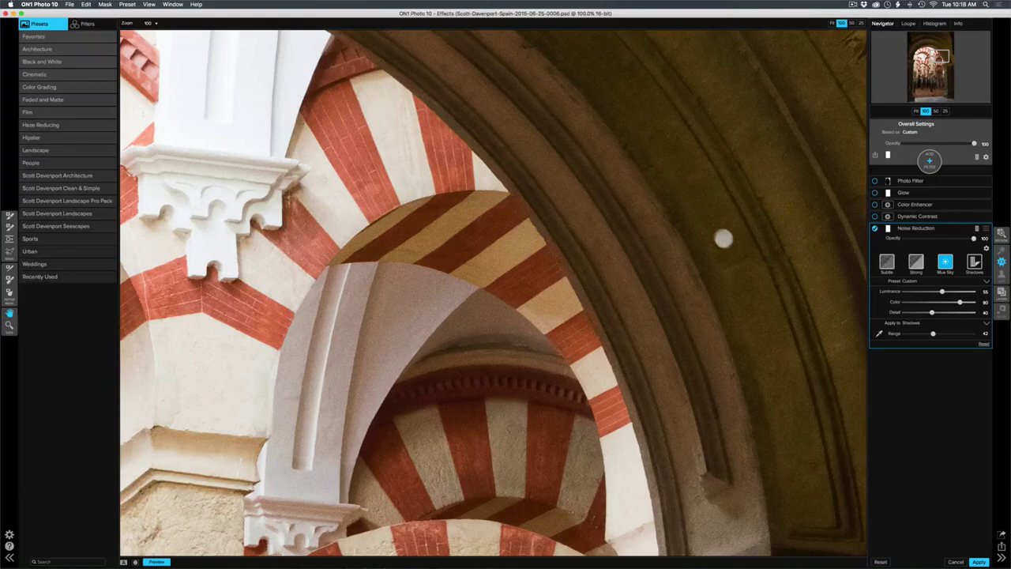
left_click(940, 334)
left_click_drag(942, 292, 949, 292)
left_click(959, 302)
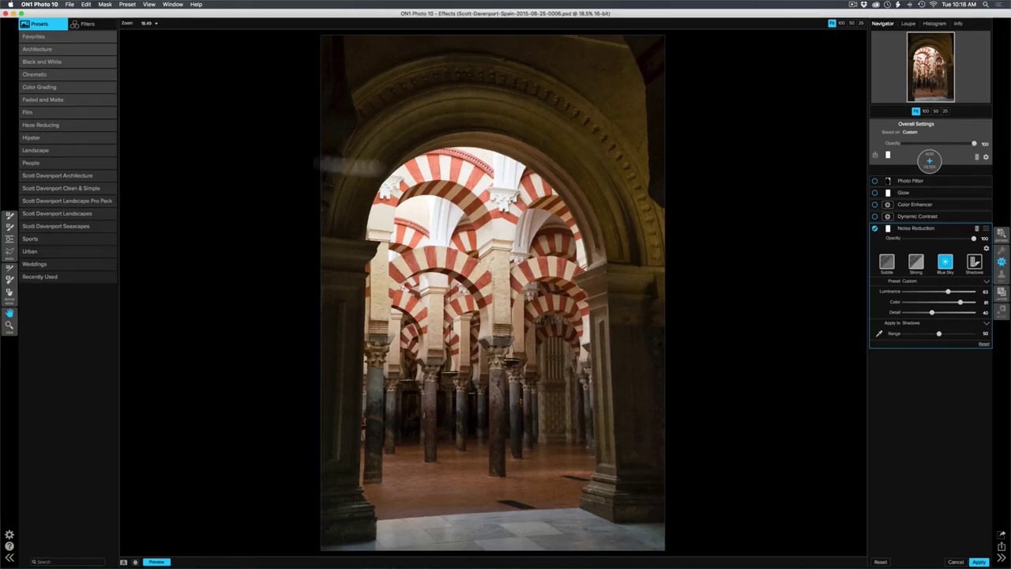
Step: Create a luminosity mask for Noise Reduction from the Mask menu
left_click(105, 4)
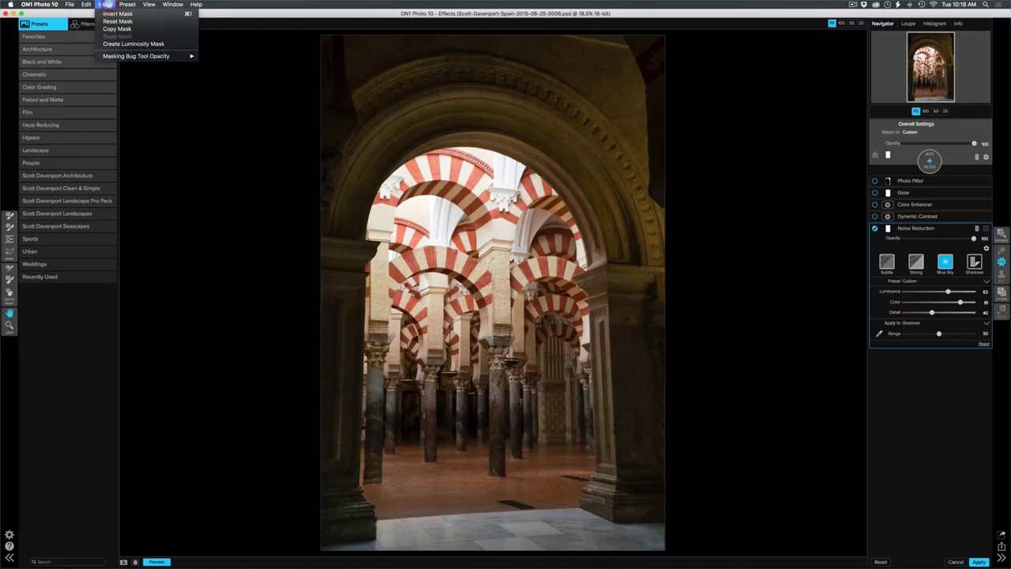
left_click(141, 44)
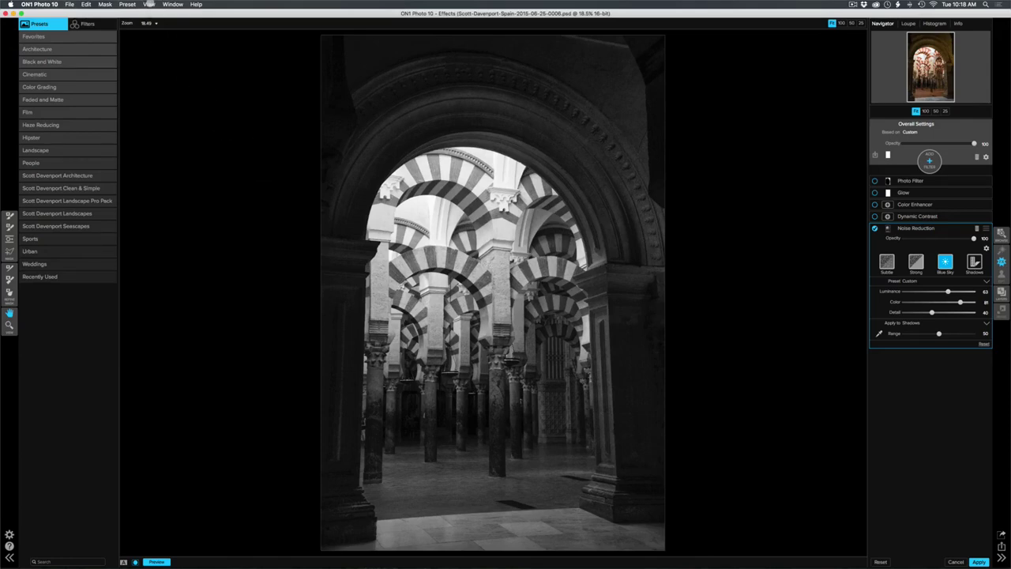
Step: Display the mask as a red overlay and invert the luminosity mask
left_click(148, 5)
mouse_move(189, 108)
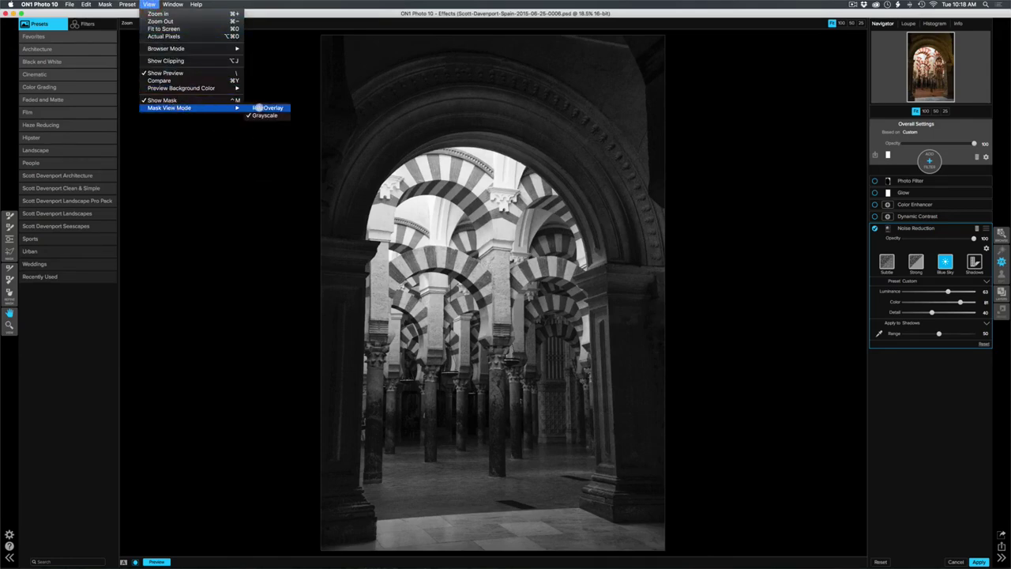
left_click(260, 109)
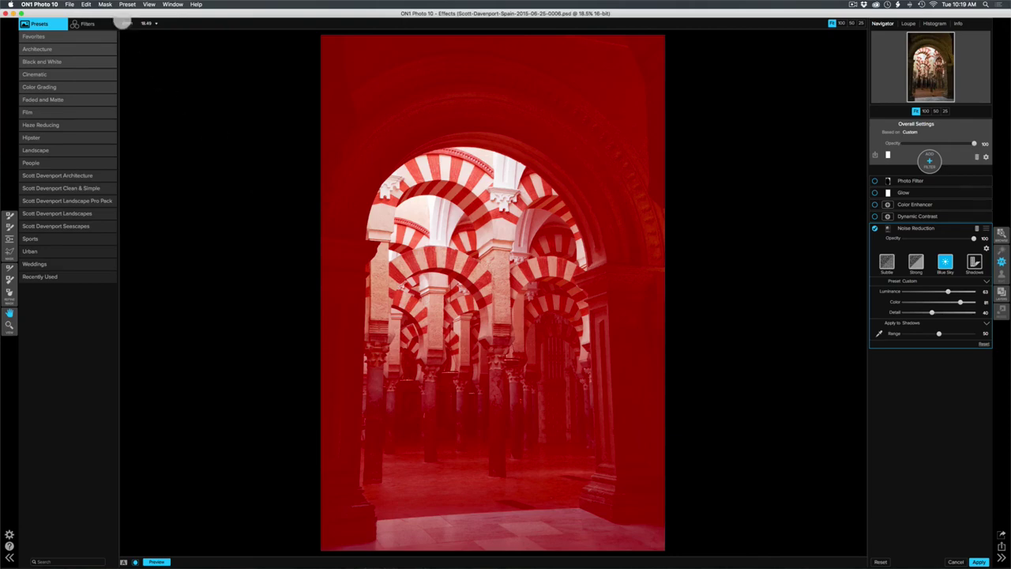
left_click(105, 4)
left_click(117, 13)
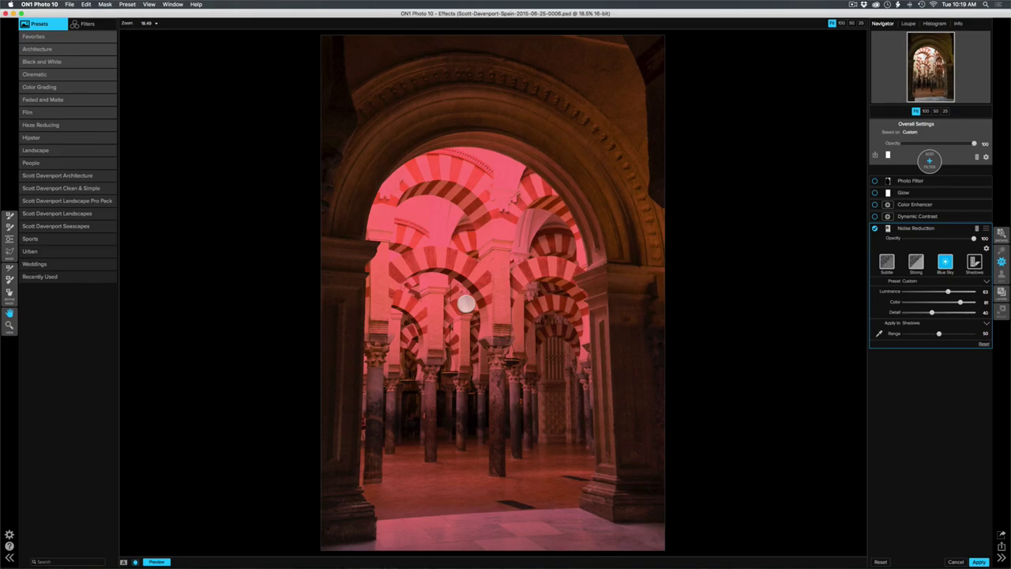
Step: Hide the mask overlay, check the upper-right arch at 100%, then fit the photo in view
key("super+m")
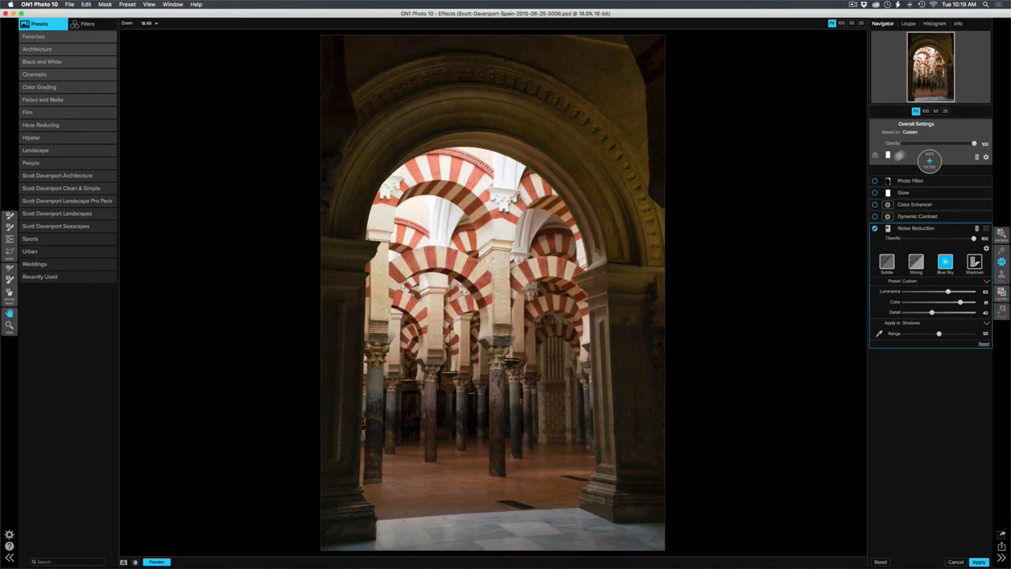
left_click(925, 111)
left_click_drag(931, 66, 940, 55)
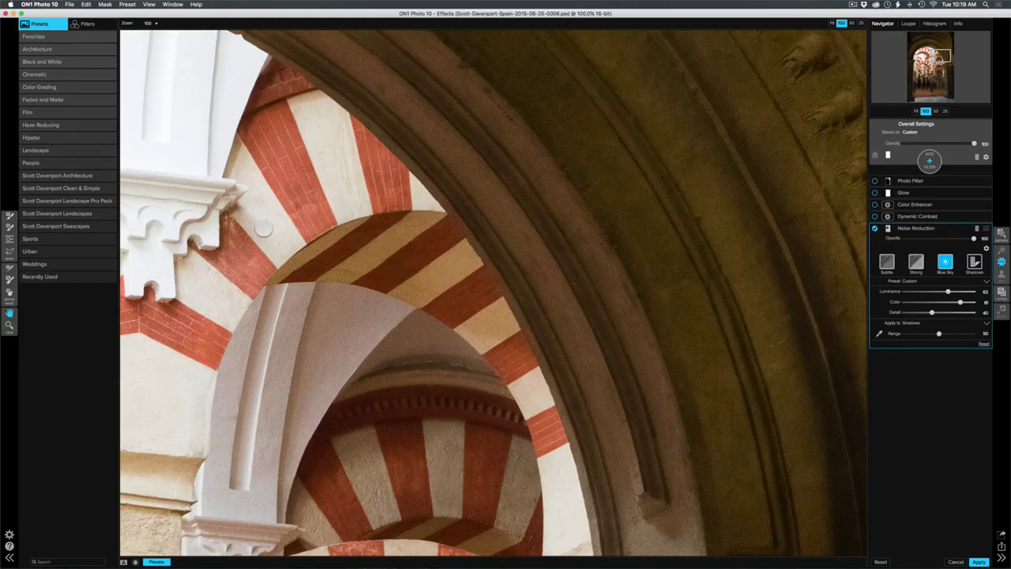
left_click(263, 228)
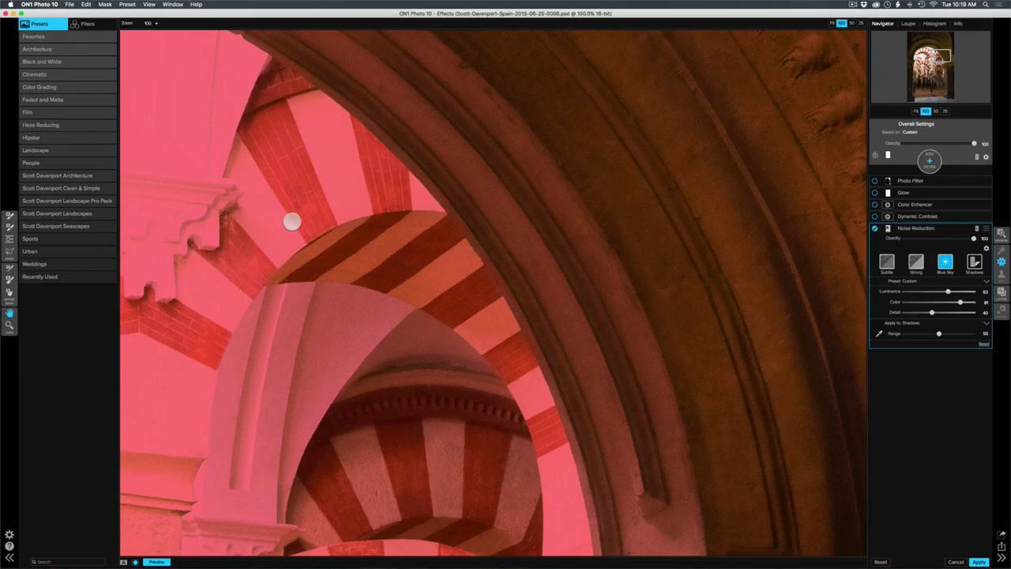
left_click(292, 222)
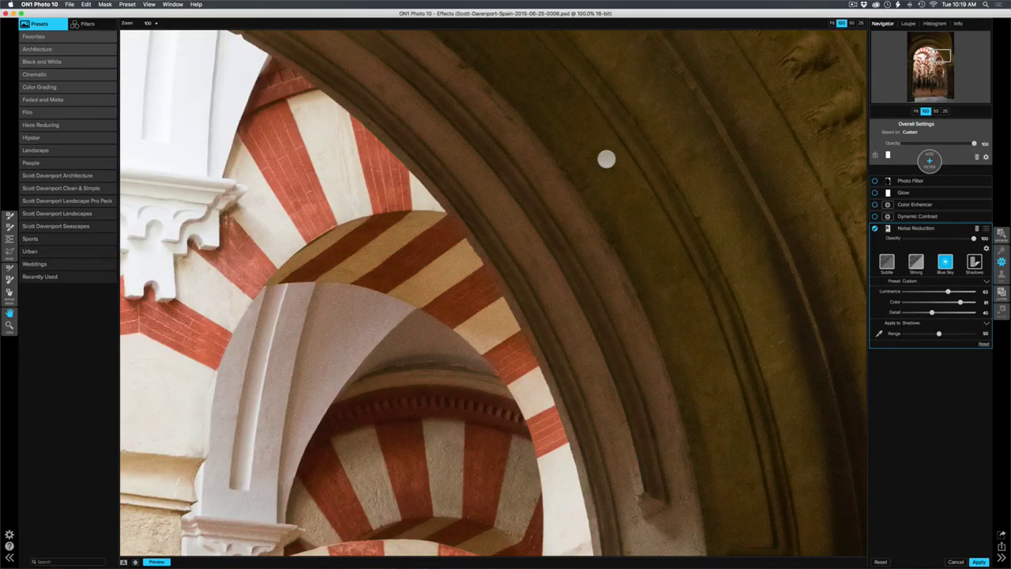
key("super+0")
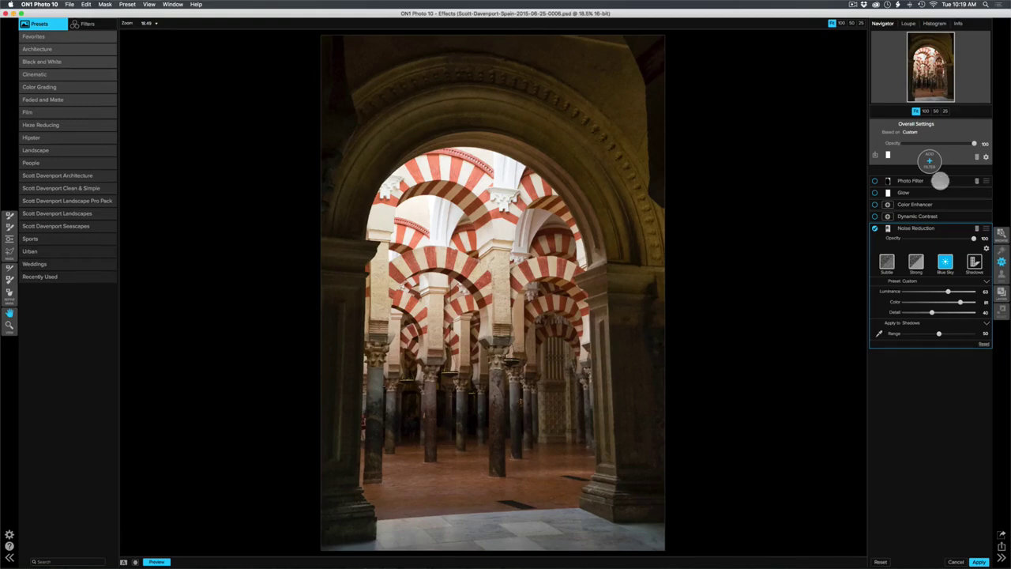
left_click(940, 181)
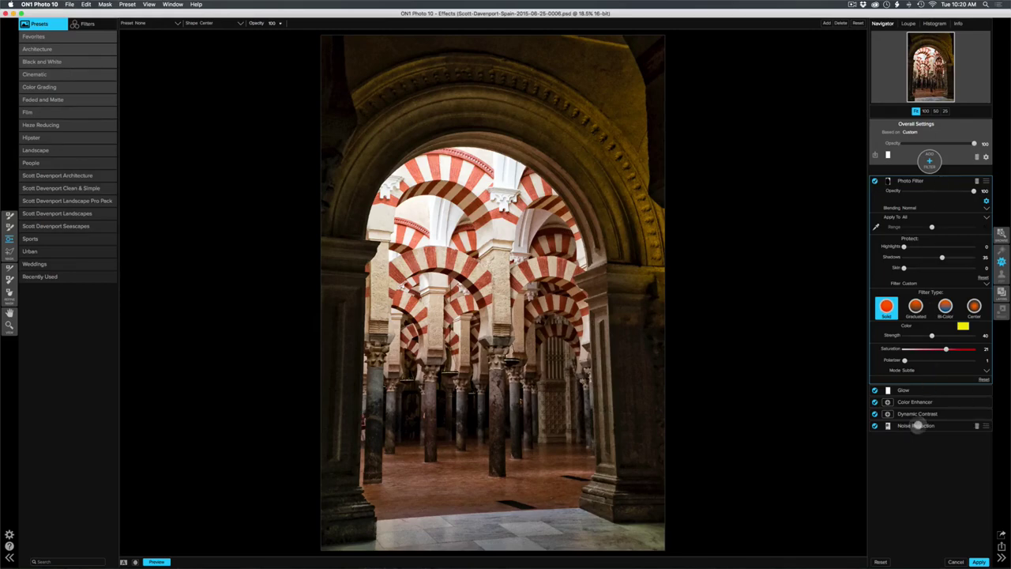
left_click(919, 425)
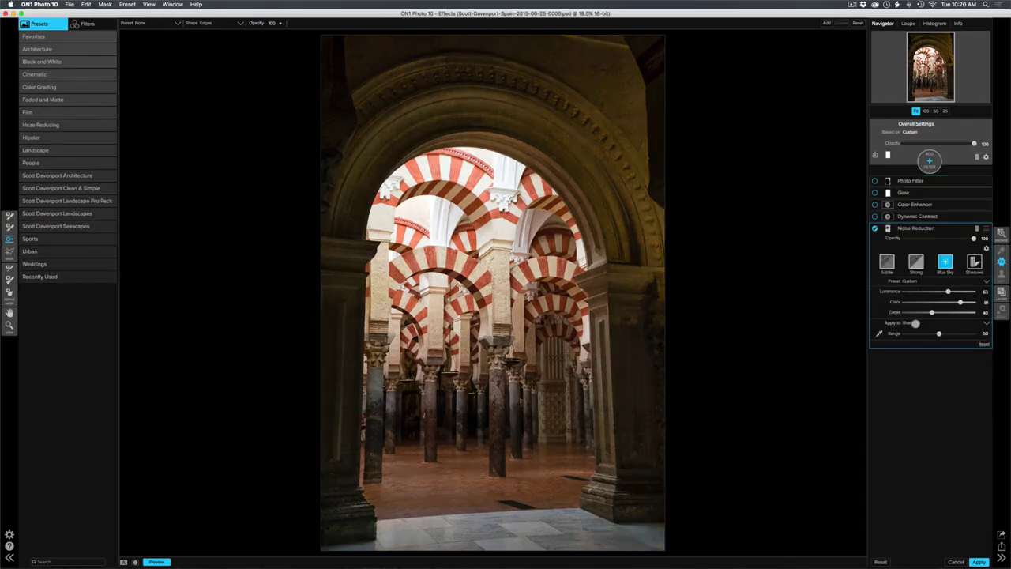